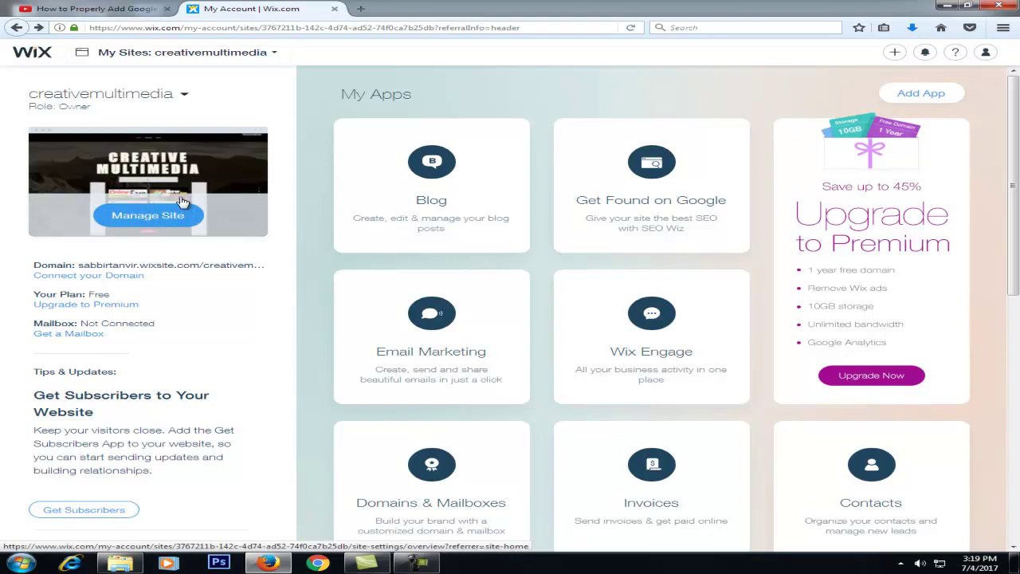
left_click(151, 222)
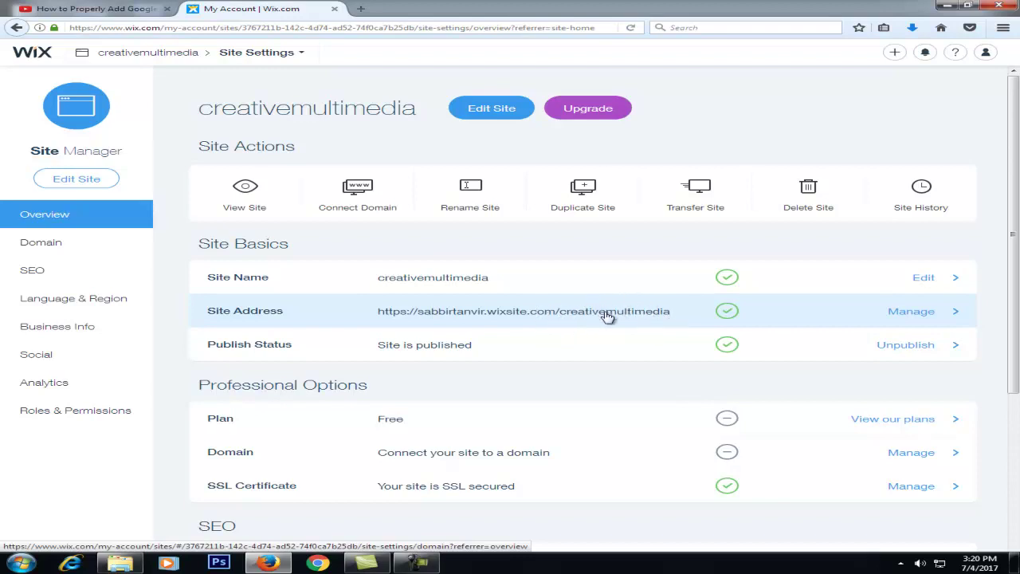
left_click(913, 314)
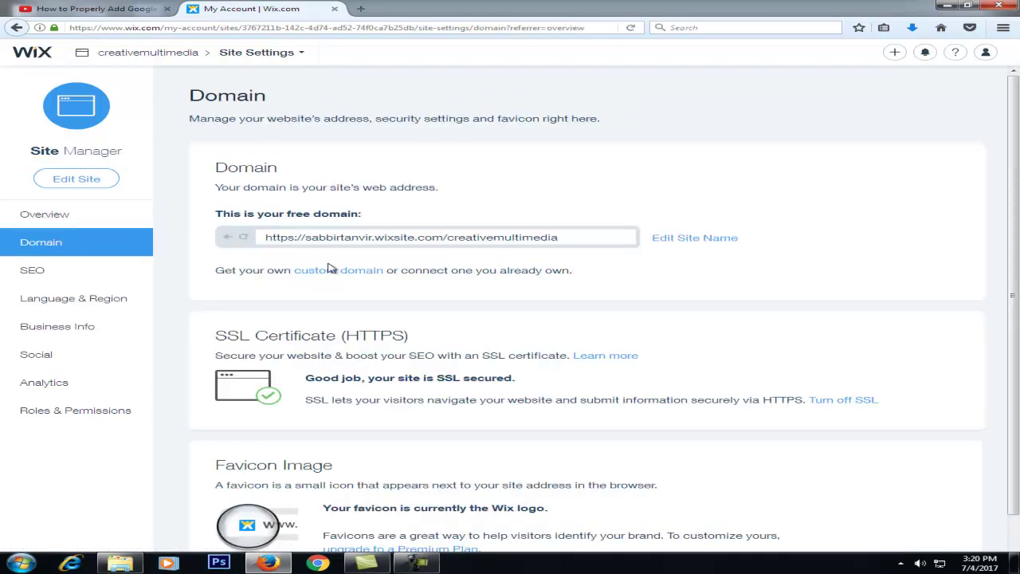
left_click_drag(307, 237, 574, 241)
scroll(423, 366, "down", 1)
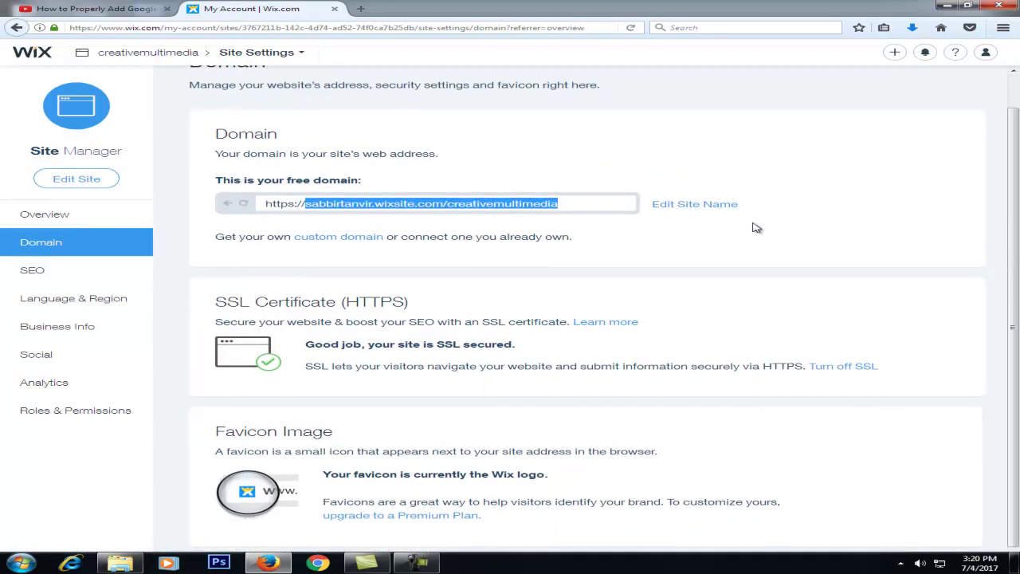
left_click(726, 214)
left_click_drag(471, 247, 324, 255)
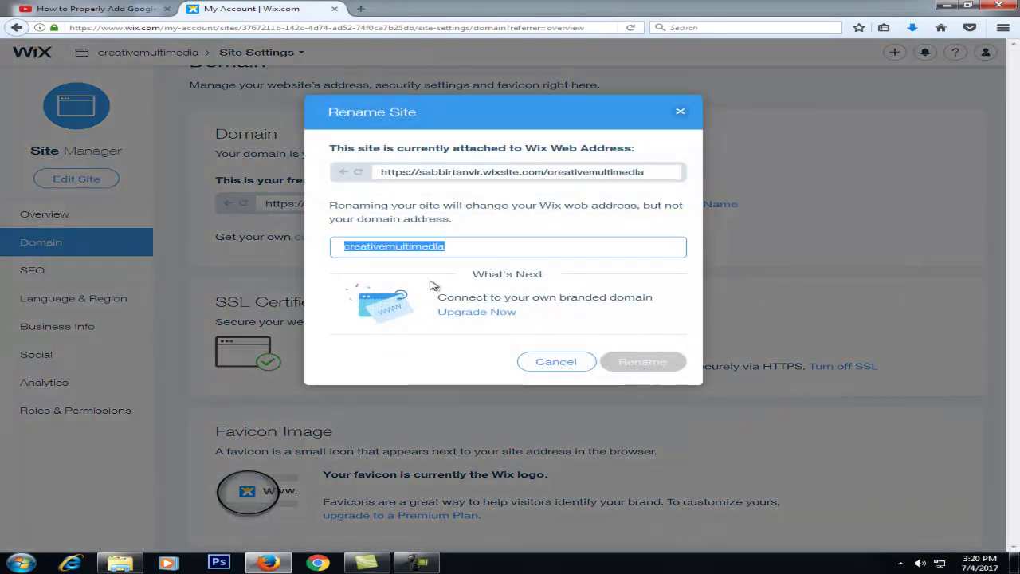
left_click(571, 364)
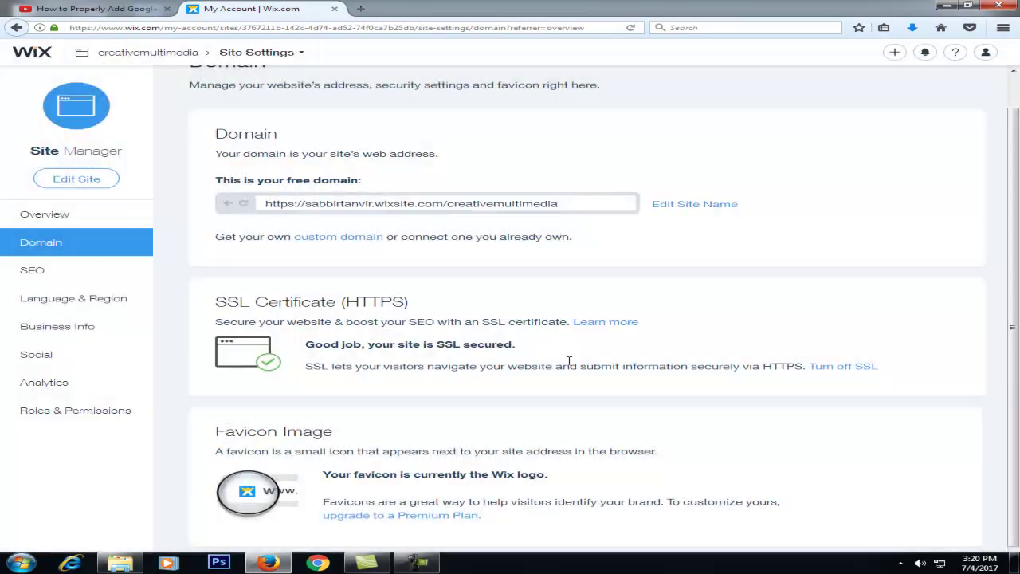
left_click(63, 222)
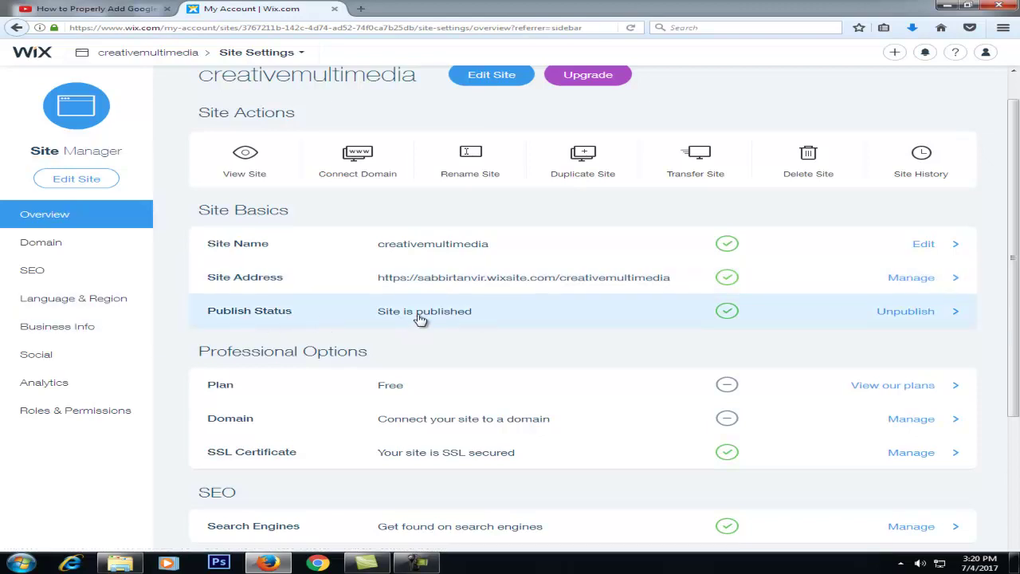
- Open the creativemultimedia site in the Wix Editor from its Overview page
scroll(439, 328, "up", 1)
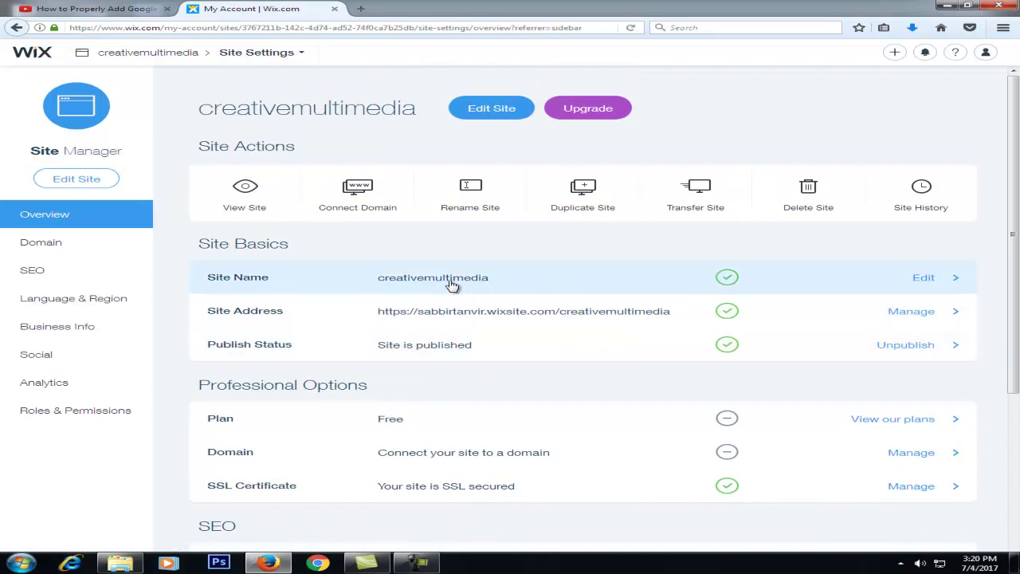
left_click(88, 181)
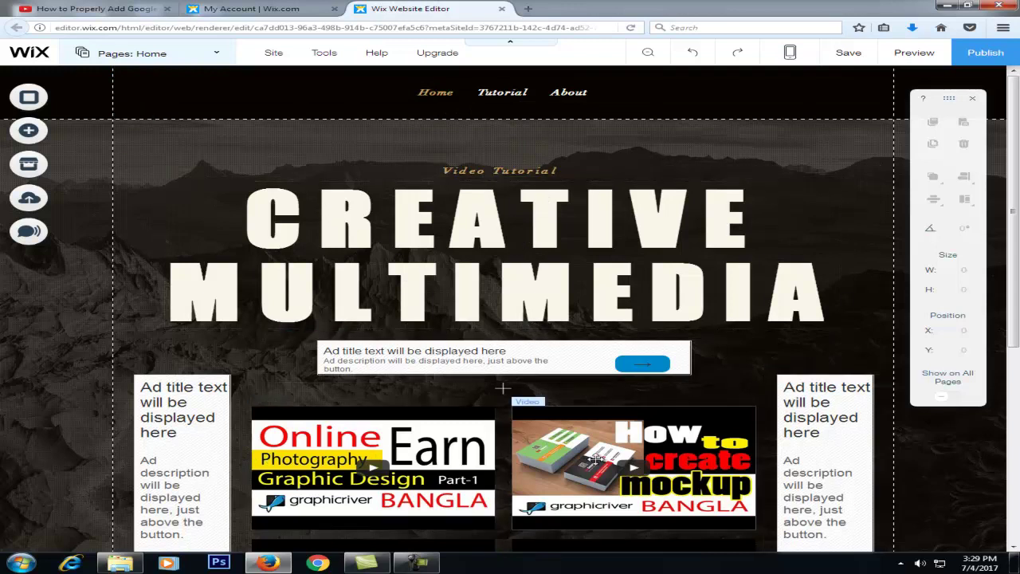
- Scroll through the Home page to review the AdSense block, video tiles and CHANNEL button
scroll(446, 378, "down", 4)
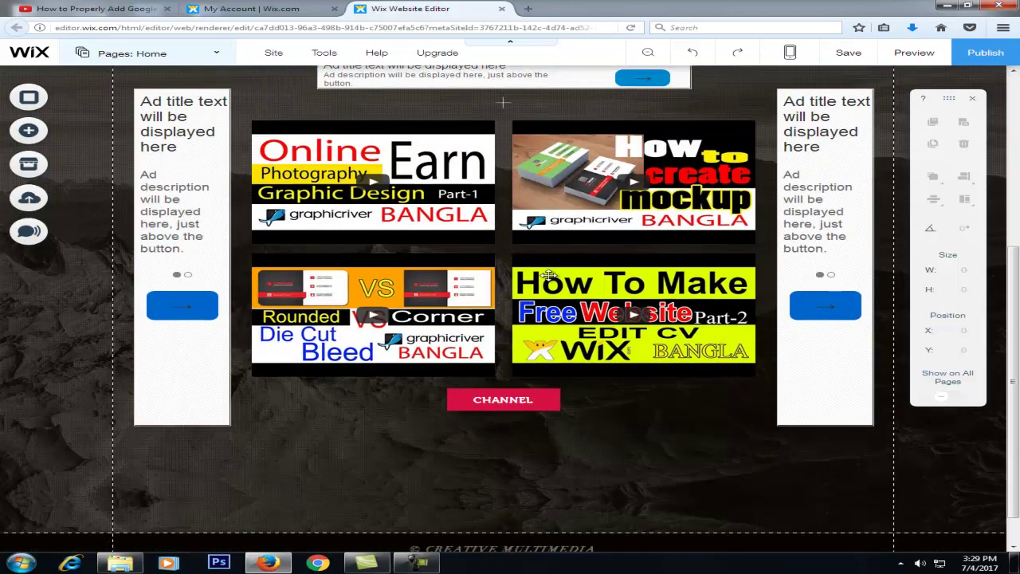
scroll(458, 133, "up", 1)
scroll(498, 158, "up", 3)
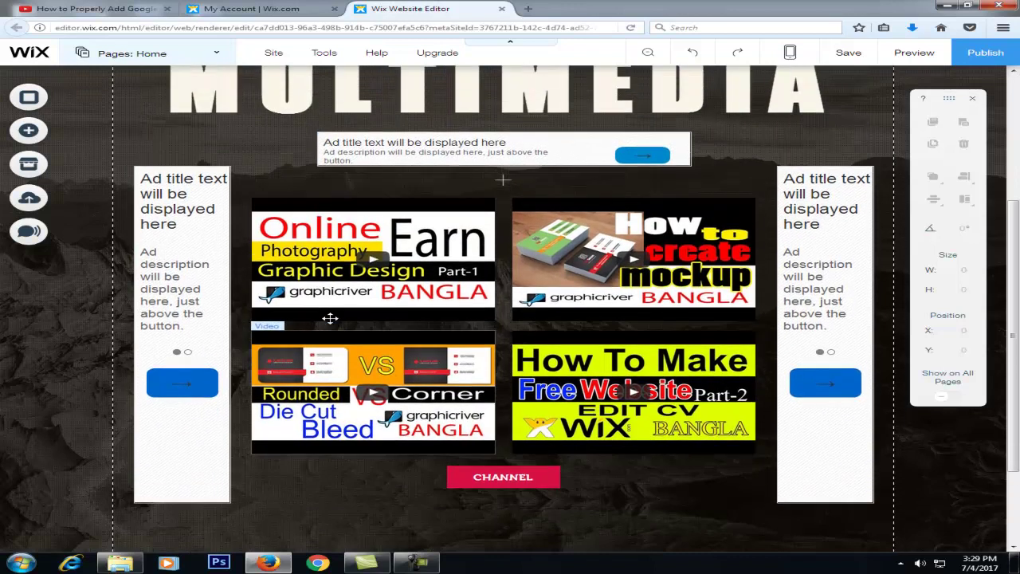
scroll(498, 158, "up", 2)
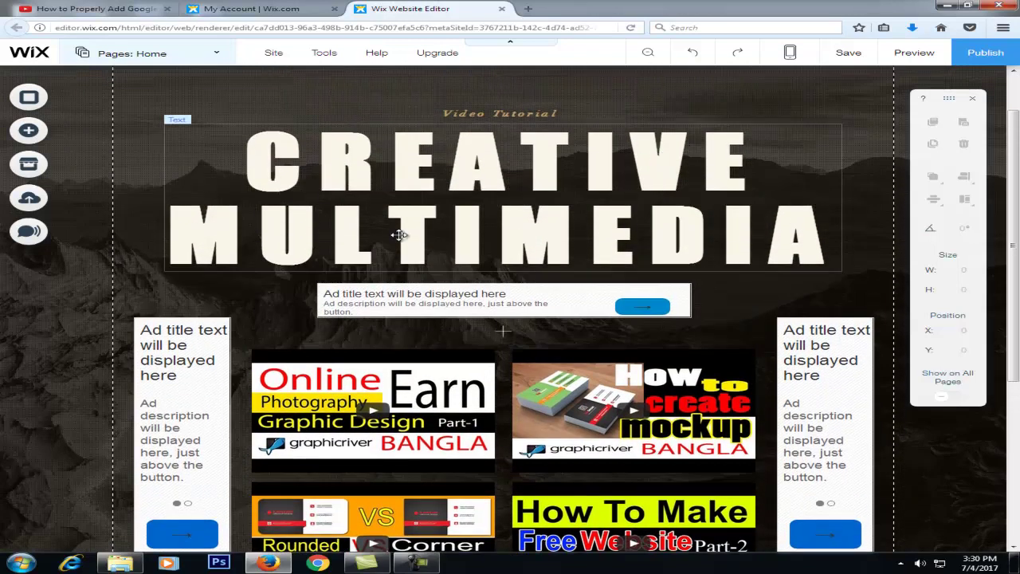
- Visit the Tutorial and About pages from the Pages list, then return to Home and close the list
left_click(166, 51)
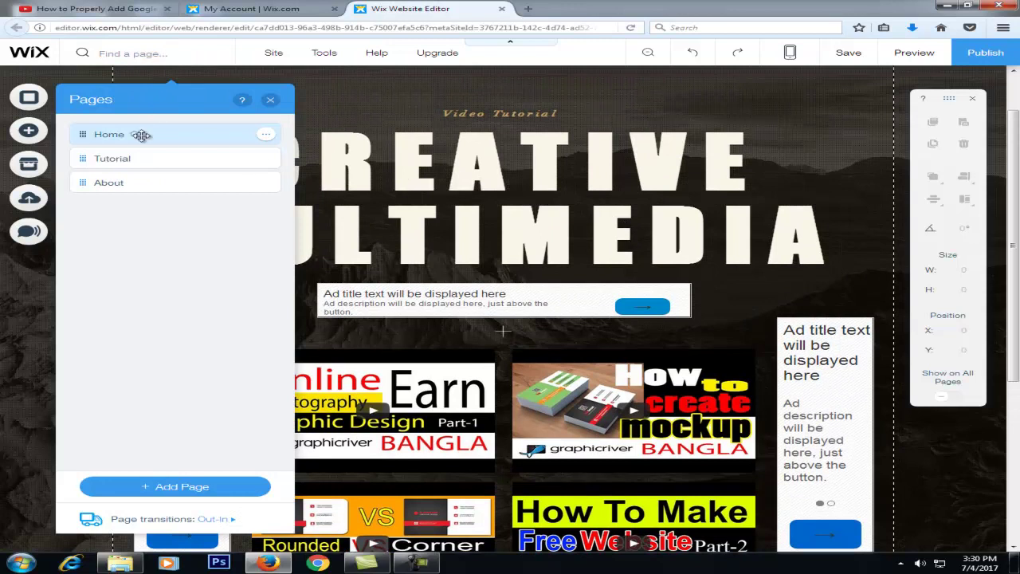
left_click(113, 158)
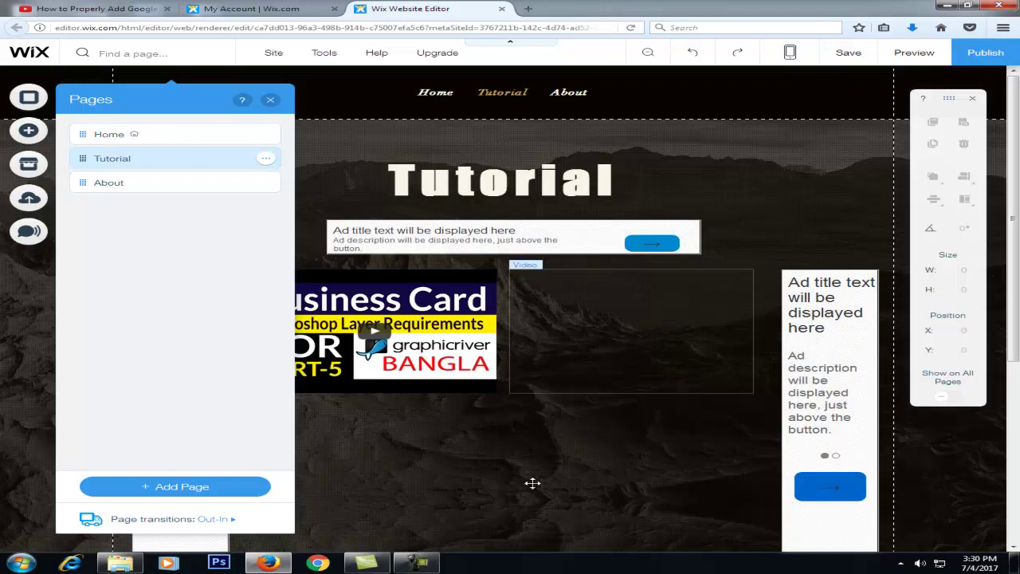
left_click(109, 182)
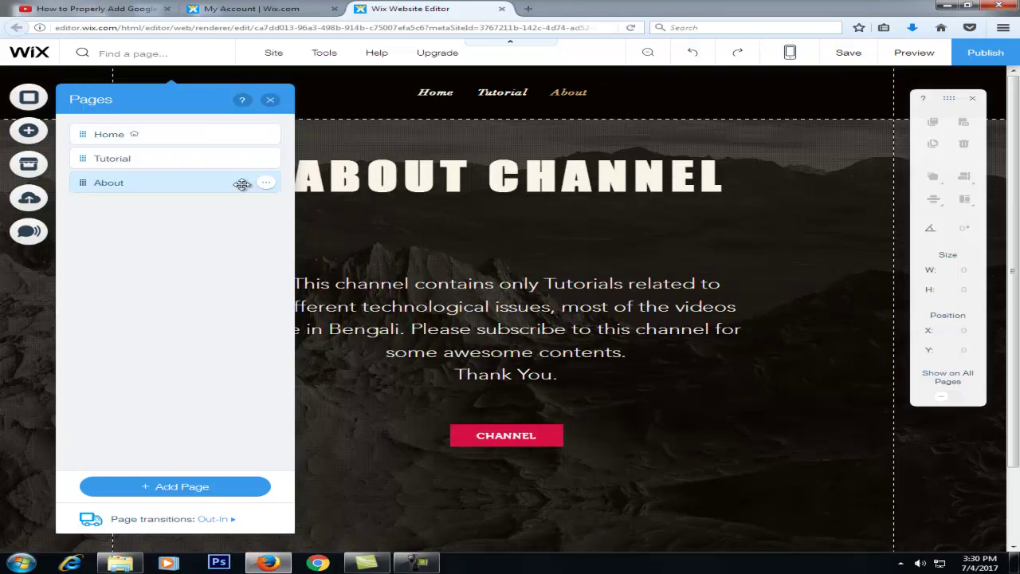
left_click(169, 133)
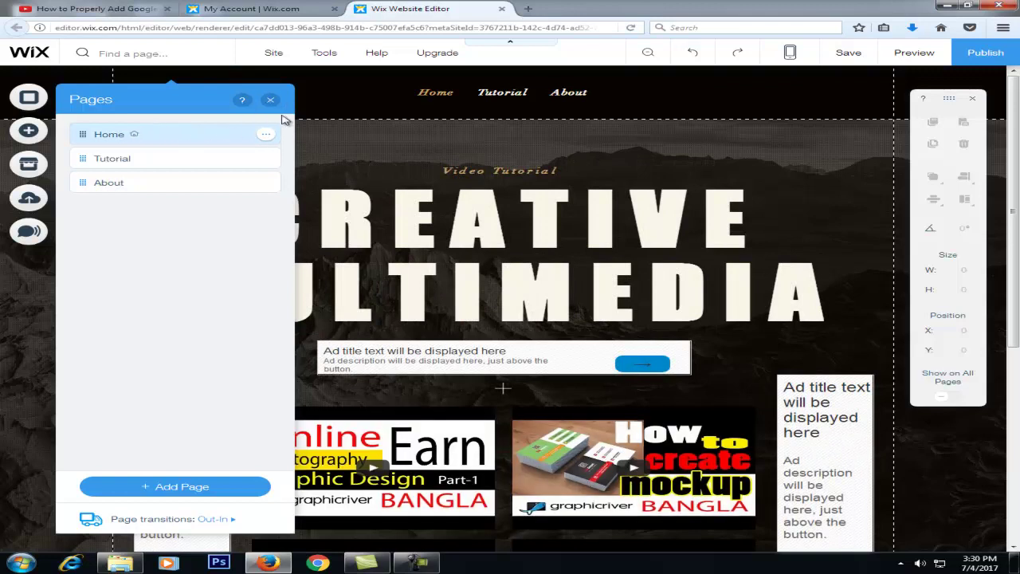
left_click(272, 102)
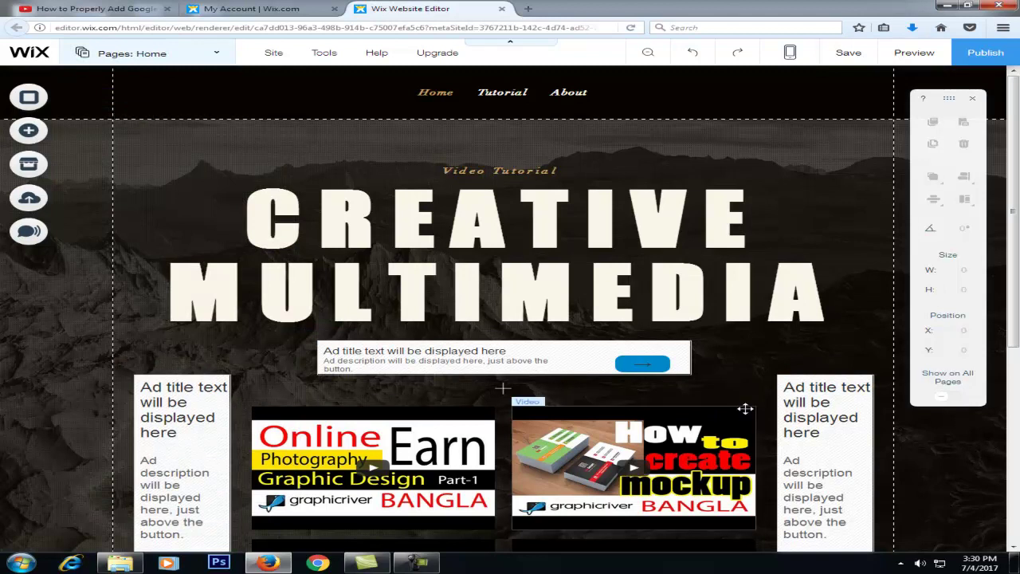
- Open the AdSense banner's settings and choose Get Started to connect an AdSense account
double_click(560, 358)
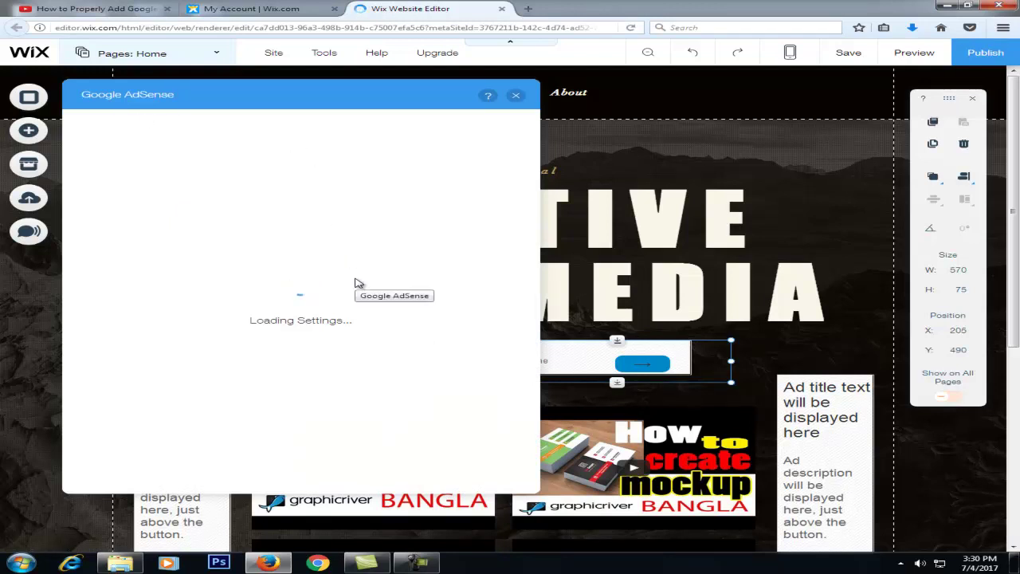
left_click(471, 190)
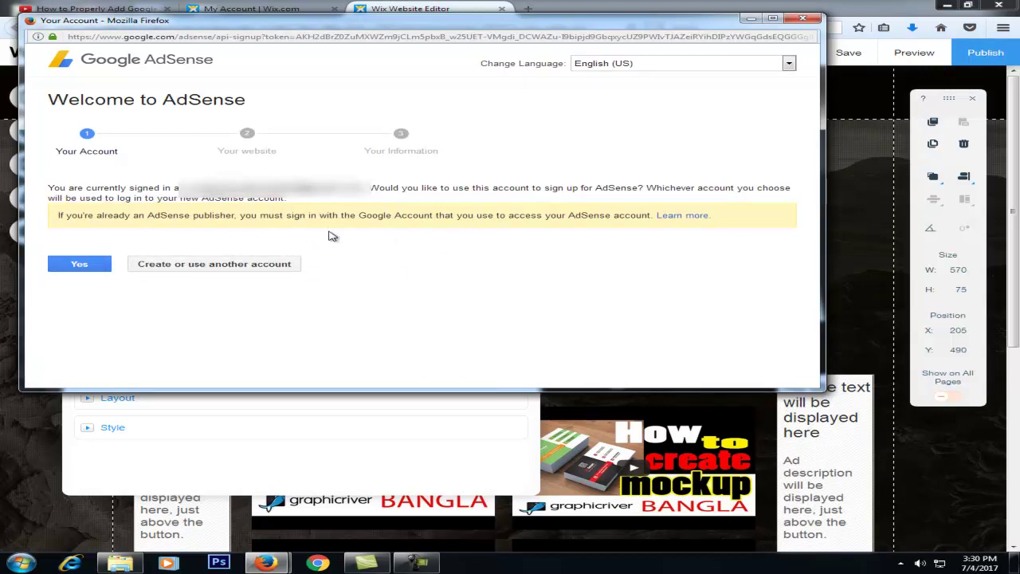
- Sign up with the current Google account, set content language to English, and accept the site association
left_click(78, 267)
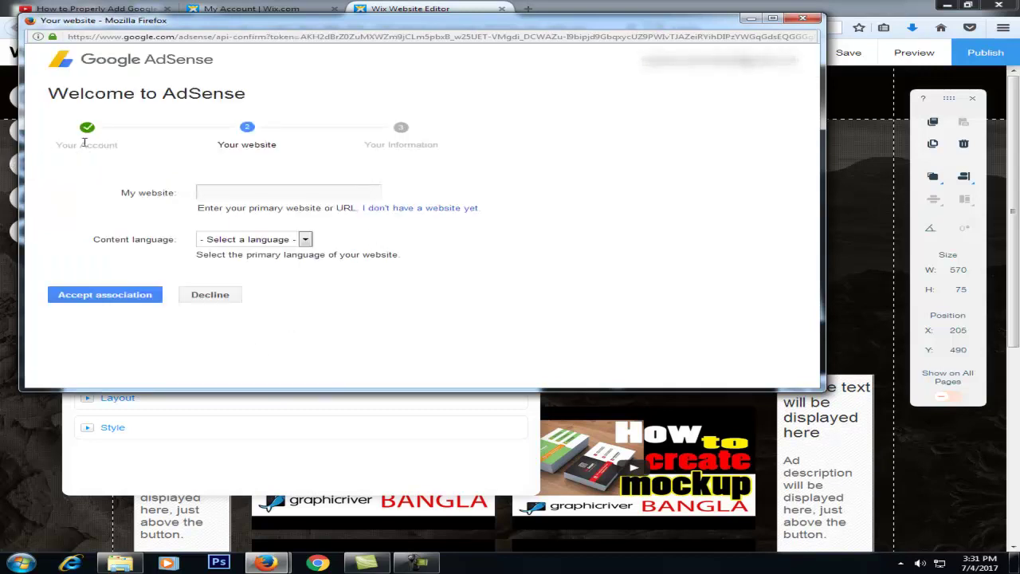
left_click_drag(210, 196, 445, 195)
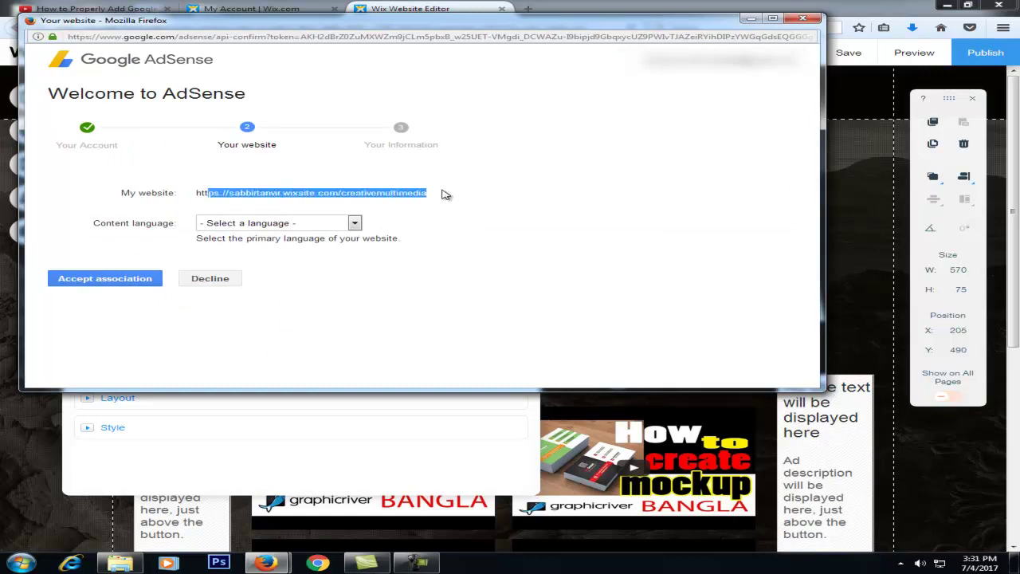
left_click(246, 223)
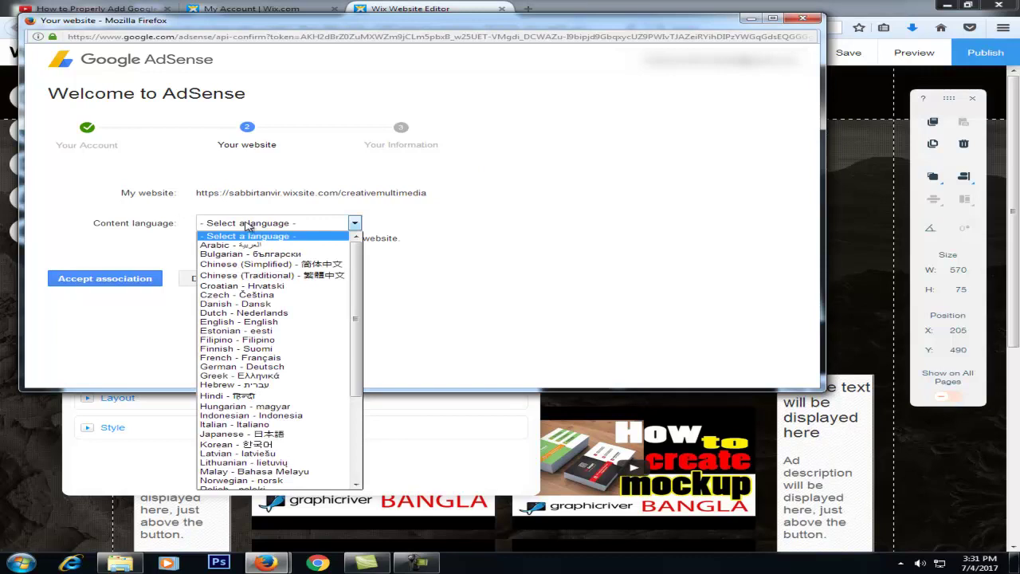
left_click(271, 322)
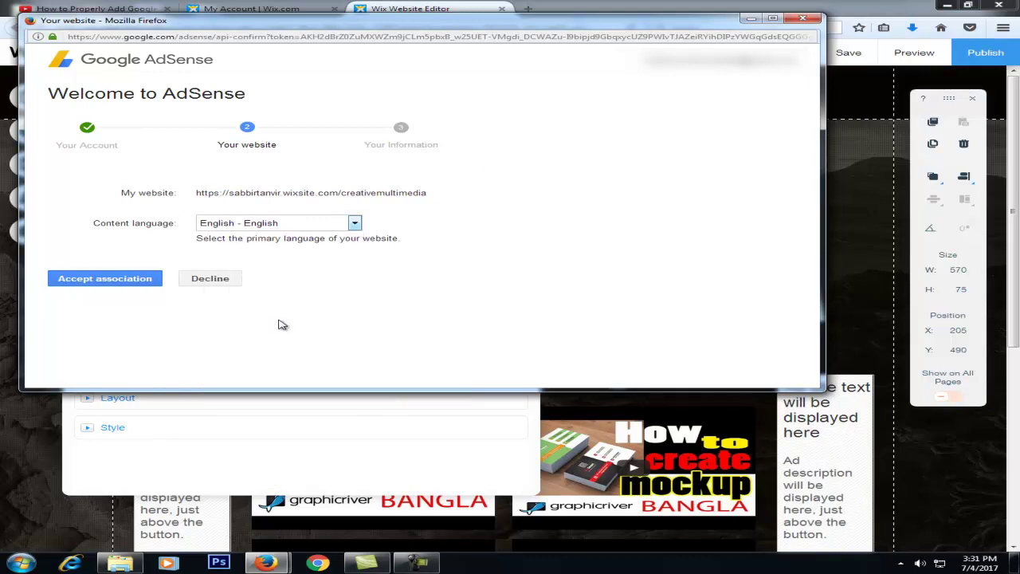
left_click(112, 283)
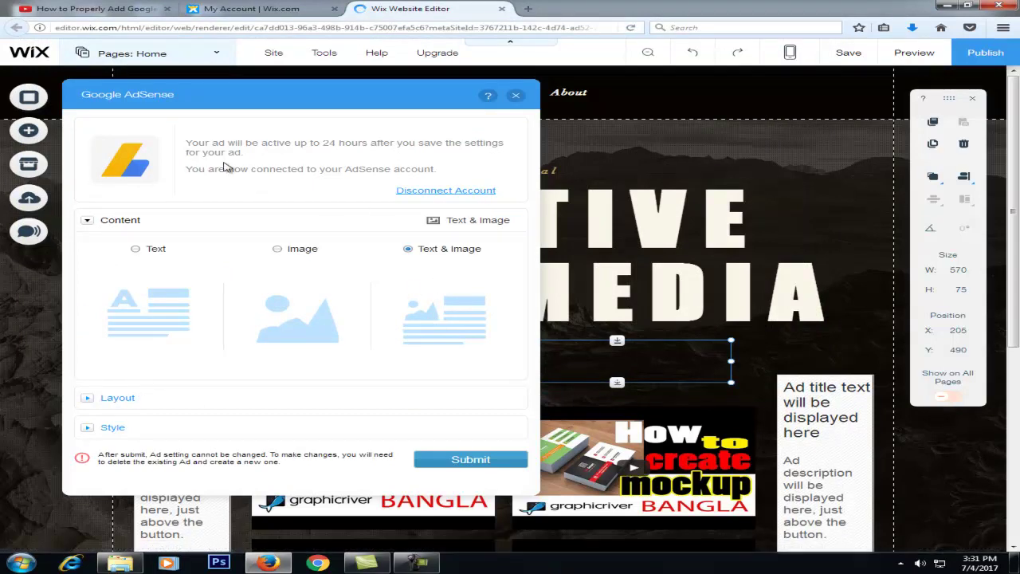
- Submit the Text & Image ad settings, confirm the Please Note dialog, and close the AdSense panel
left_click_drag(191, 144, 487, 137)
left_click(338, 154)
left_click_drag(323, 144, 338, 143)
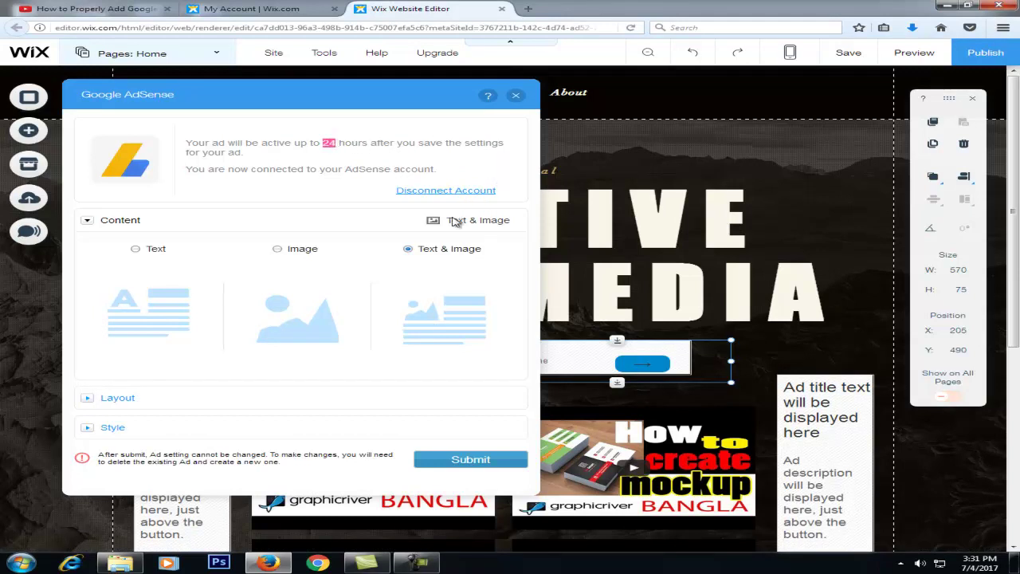
left_click(471, 461)
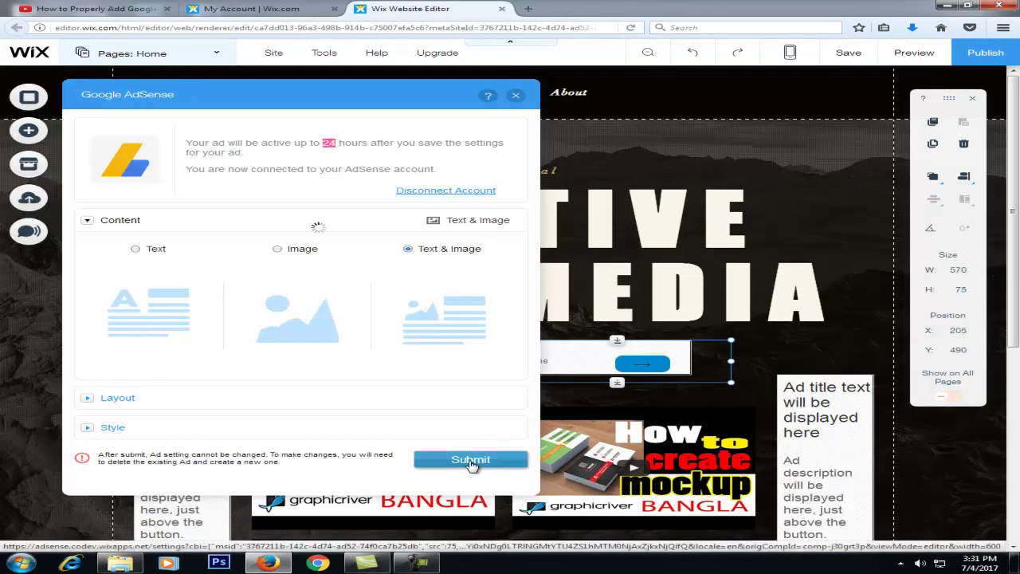
left_click(433, 329)
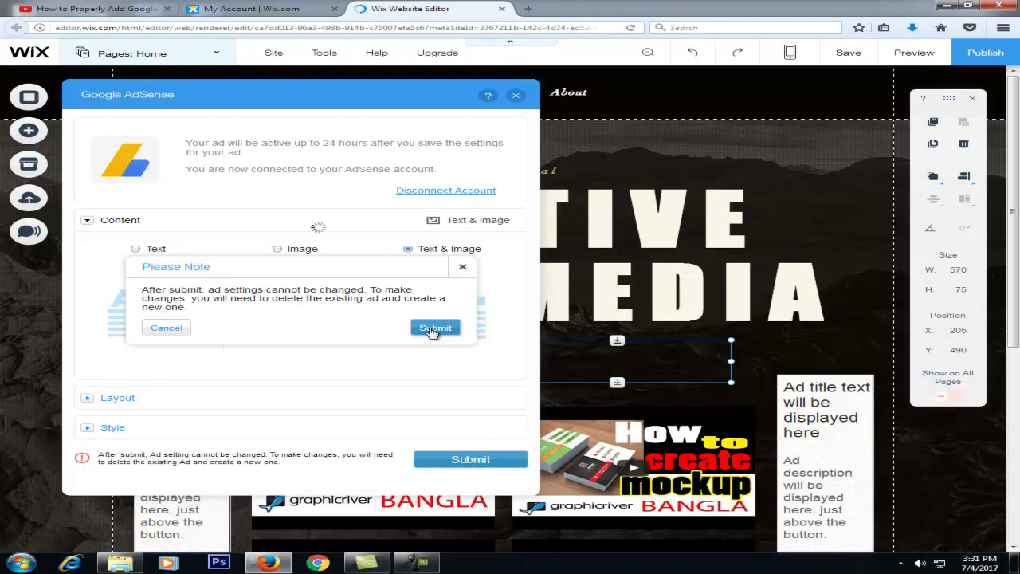
left_click(438, 328)
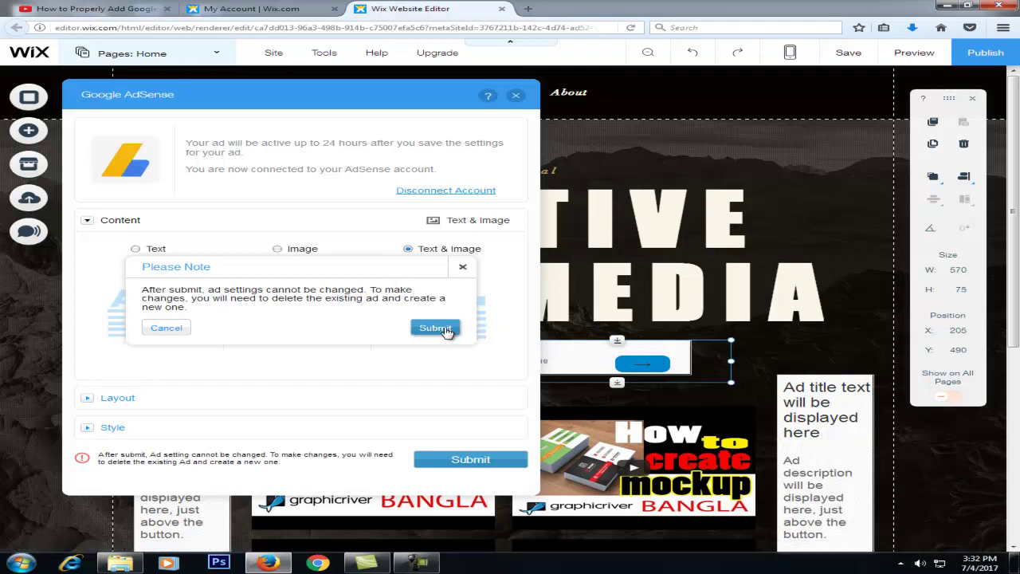
left_click(439, 328)
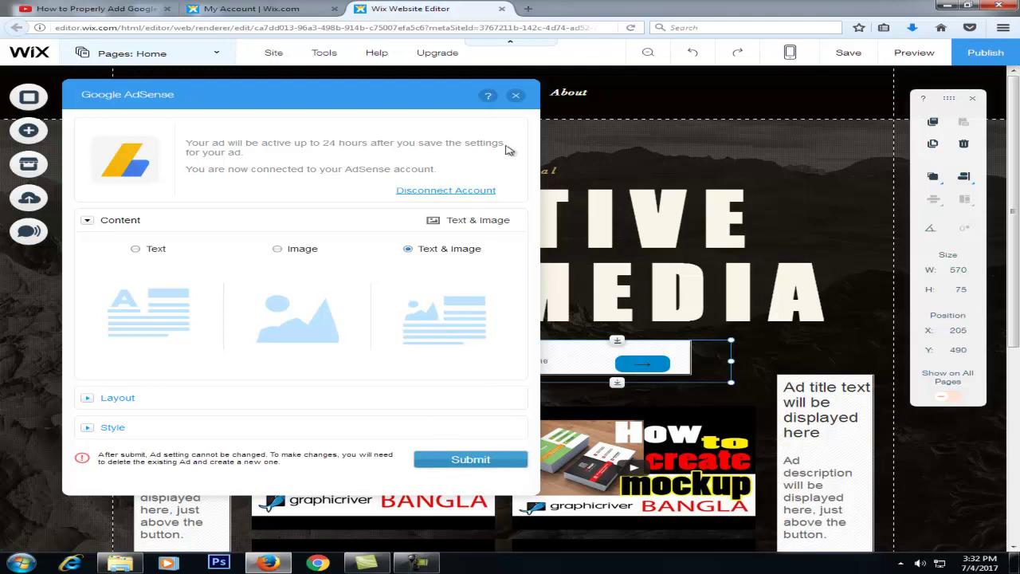
left_click(517, 96)
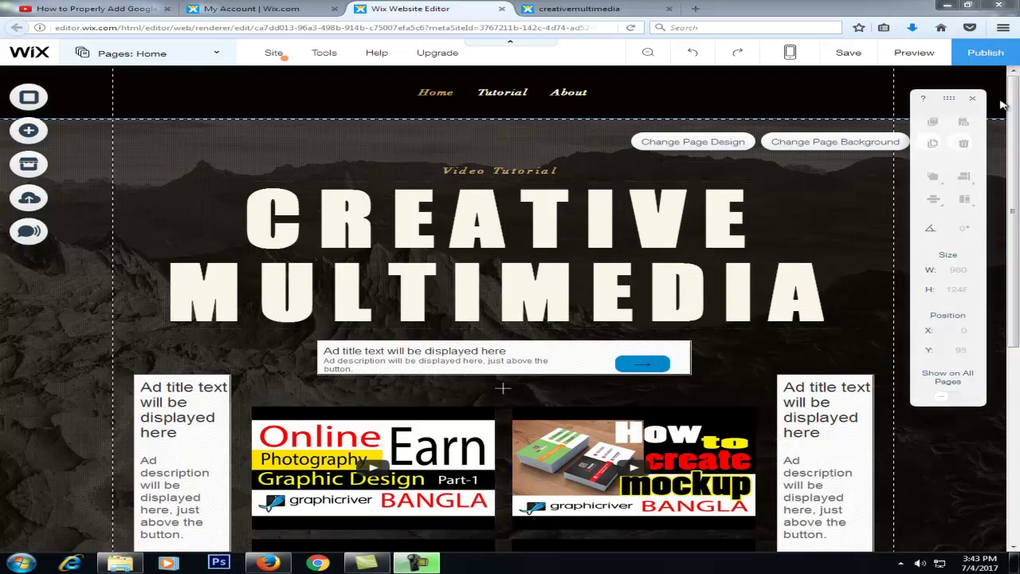
- Save and publish the creativemultimedia site
left_click(846, 56)
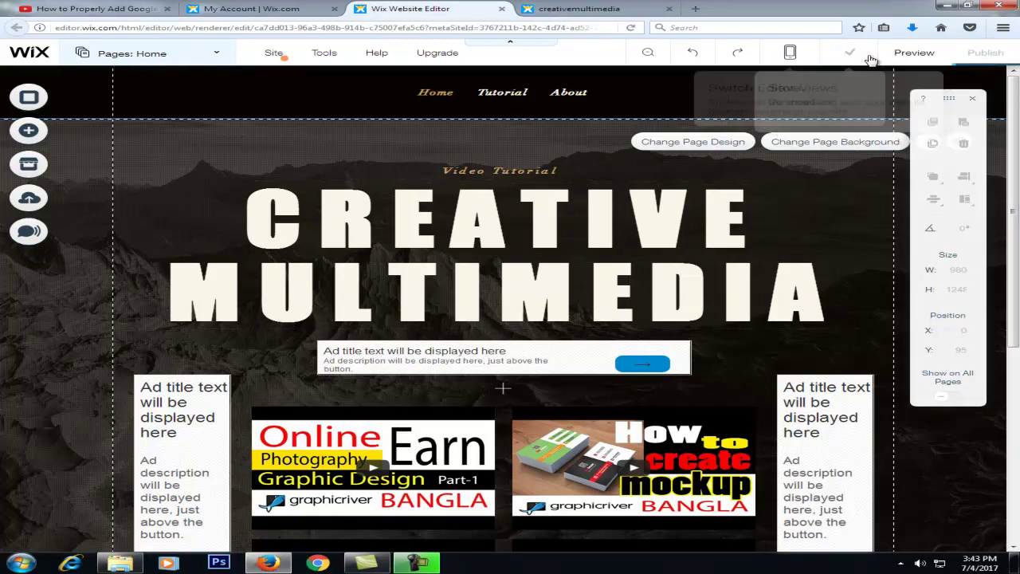
left_click(985, 52)
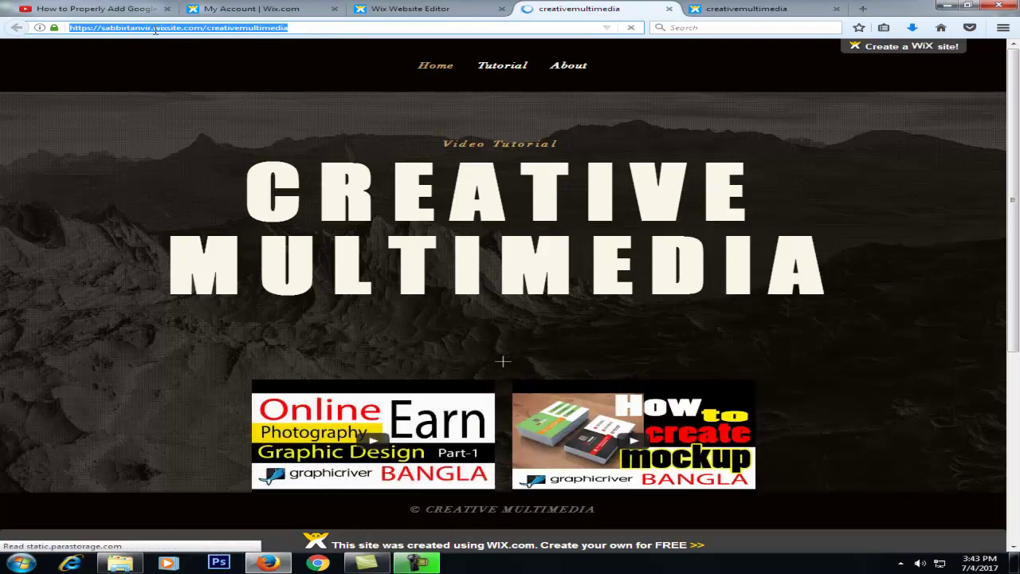
- Point out wixsite.com and creativemultimedia in the live site's address, then go to the About page
left_click(198, 29)
left_click_drag(201, 29, 157, 32)
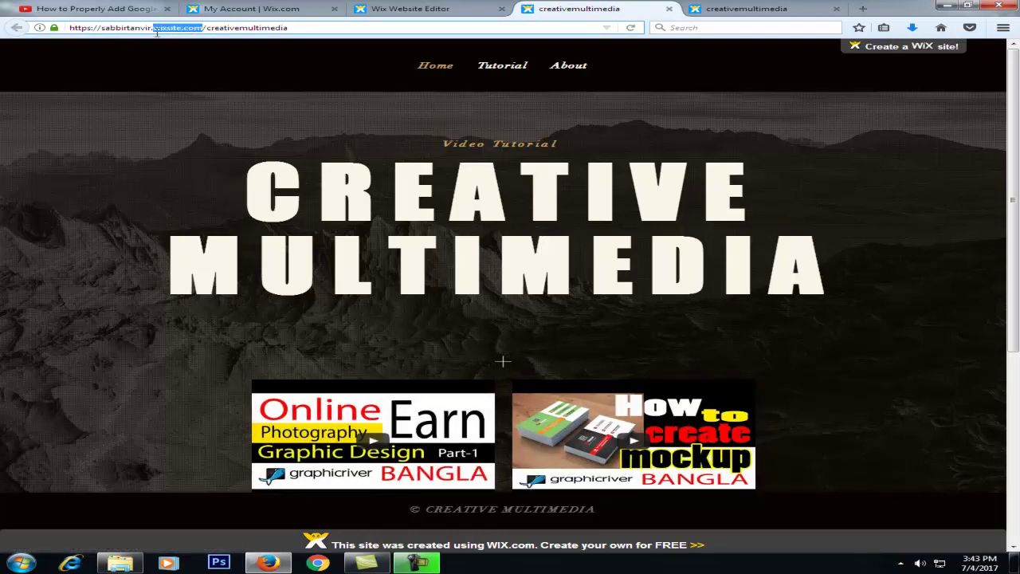
left_click(231, 31)
left_click_drag(298, 31, 210, 31)
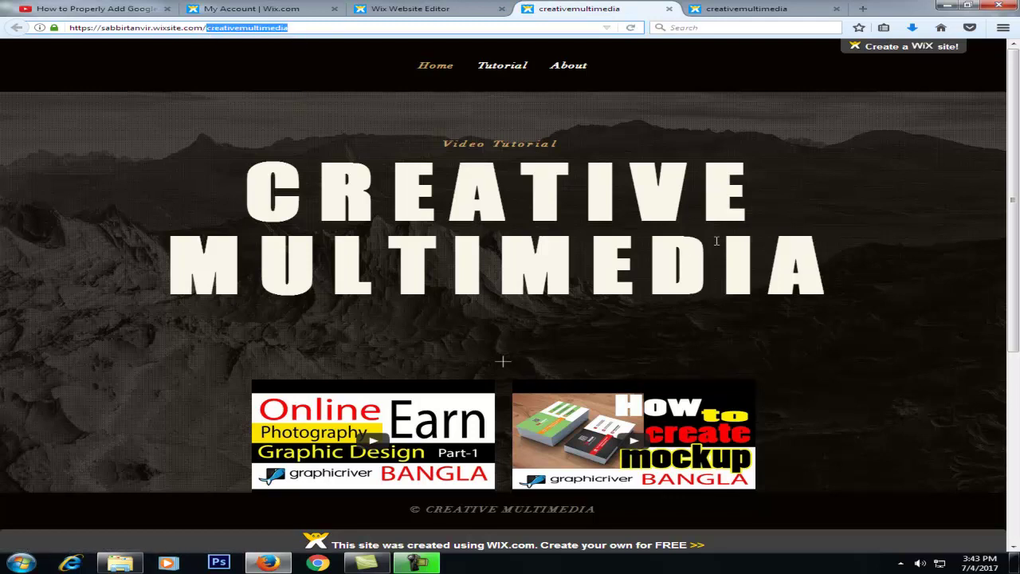
scroll(558, 279, "down", 3)
scroll(451, 319, "up", 3)
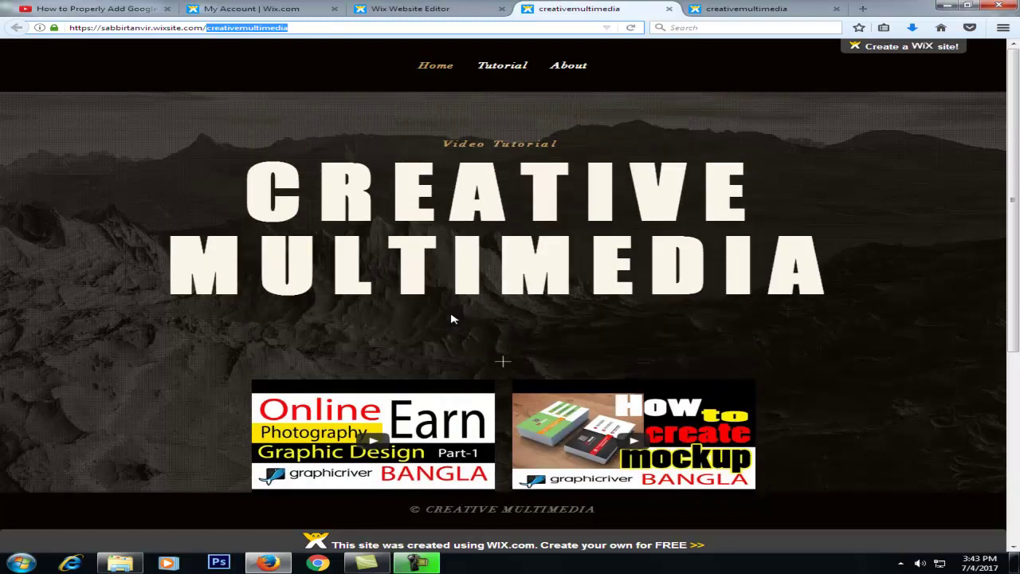
left_click(507, 80)
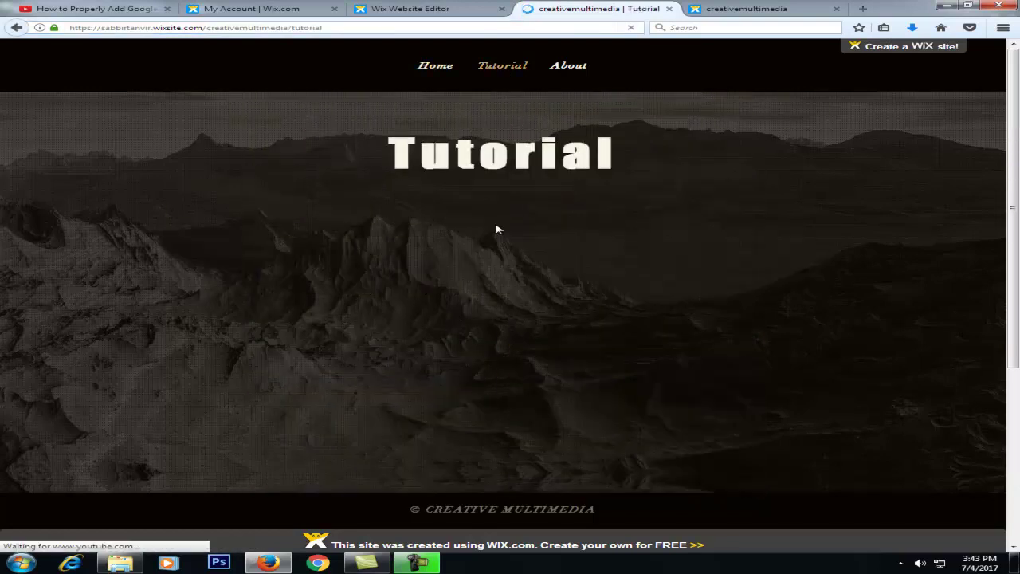
left_click(568, 70)
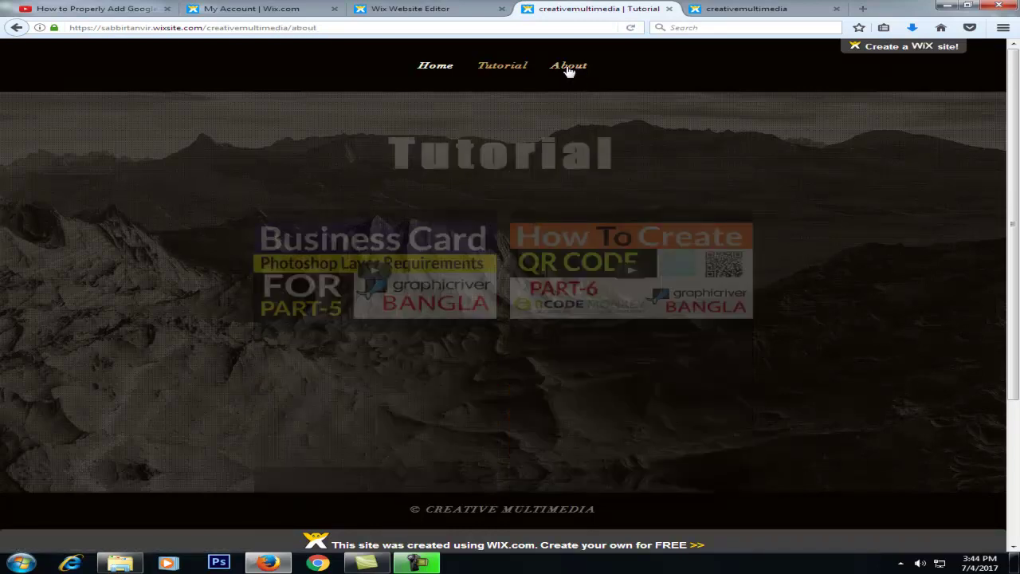